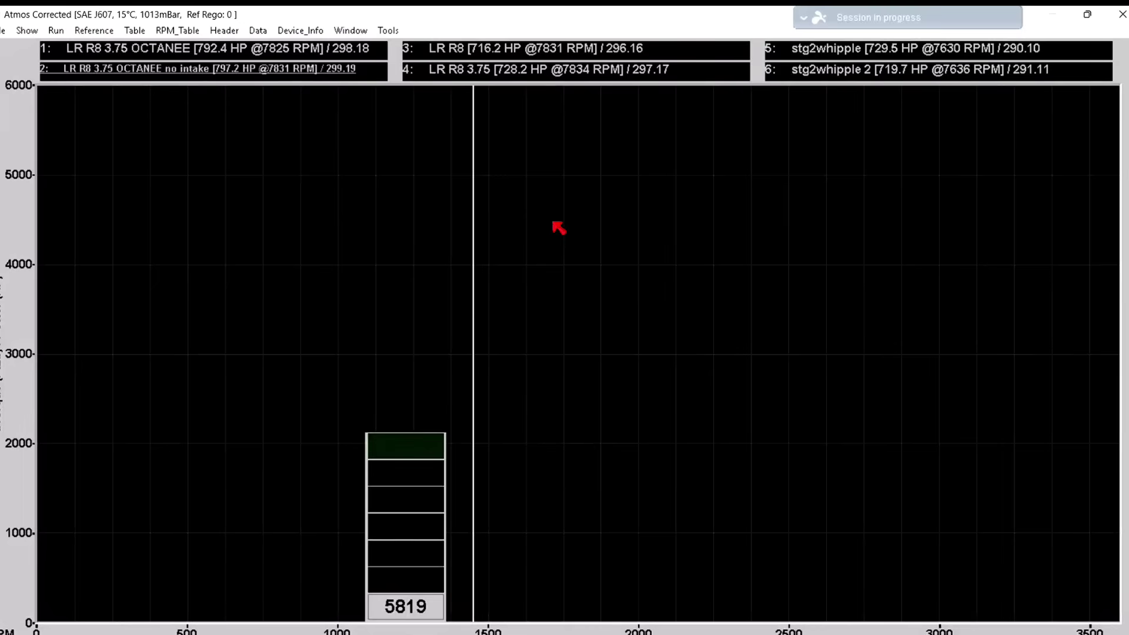
Plot the stg2whipple run on the graph and examine its power with the cursor at 7430, 5419, 5326, 5222 and 5620 RPM.
left_click(841, 52)
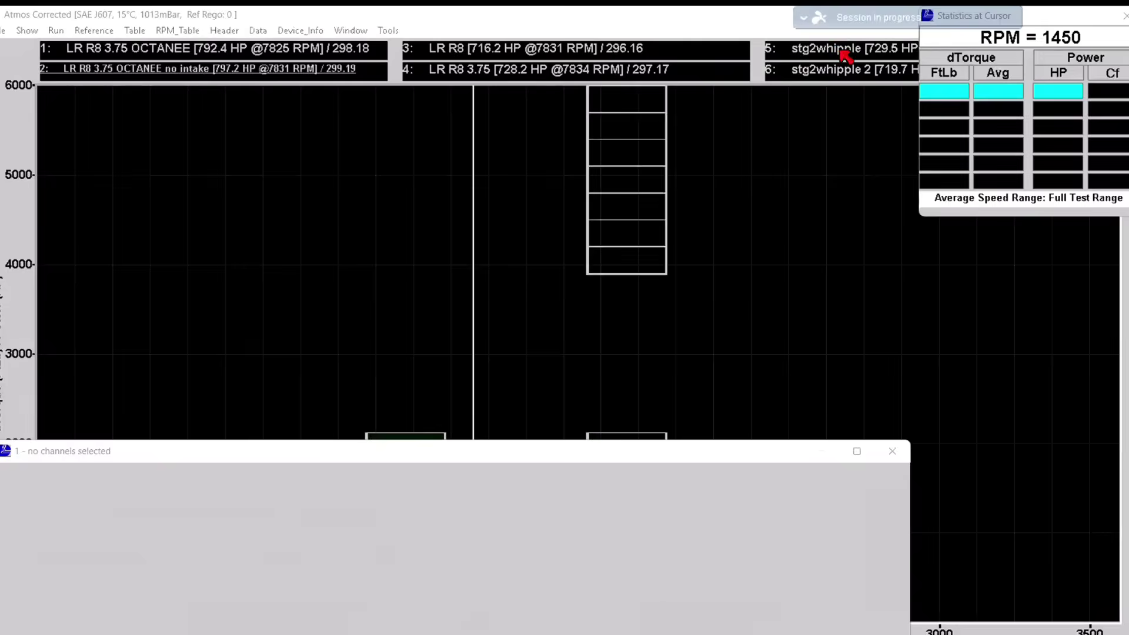
left_click(1013, 146)
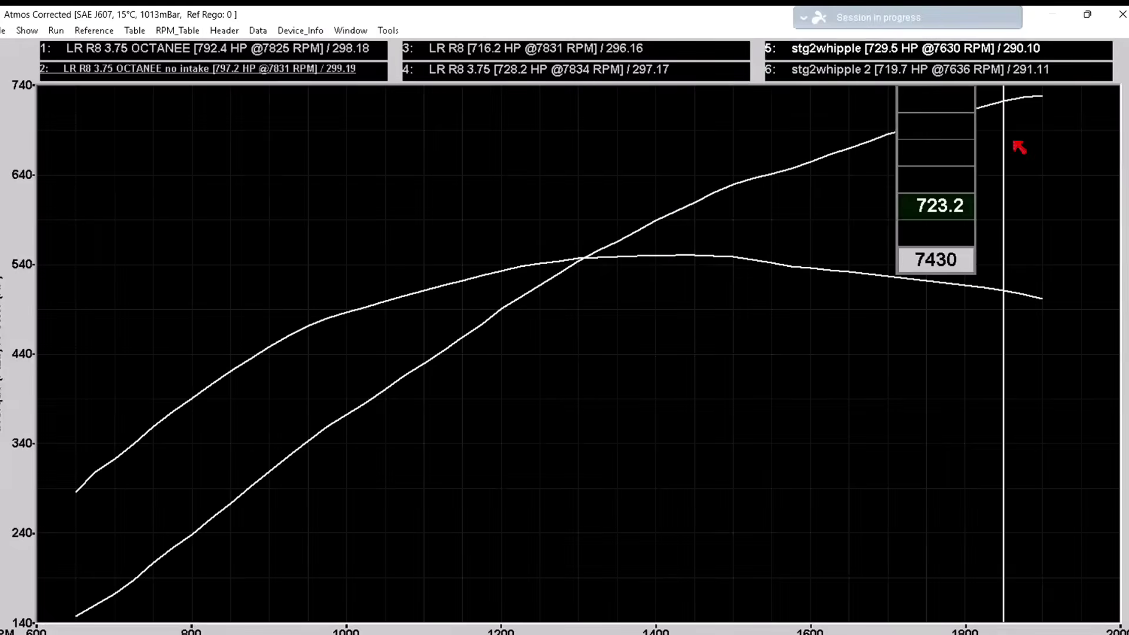
left_click(618, 189)
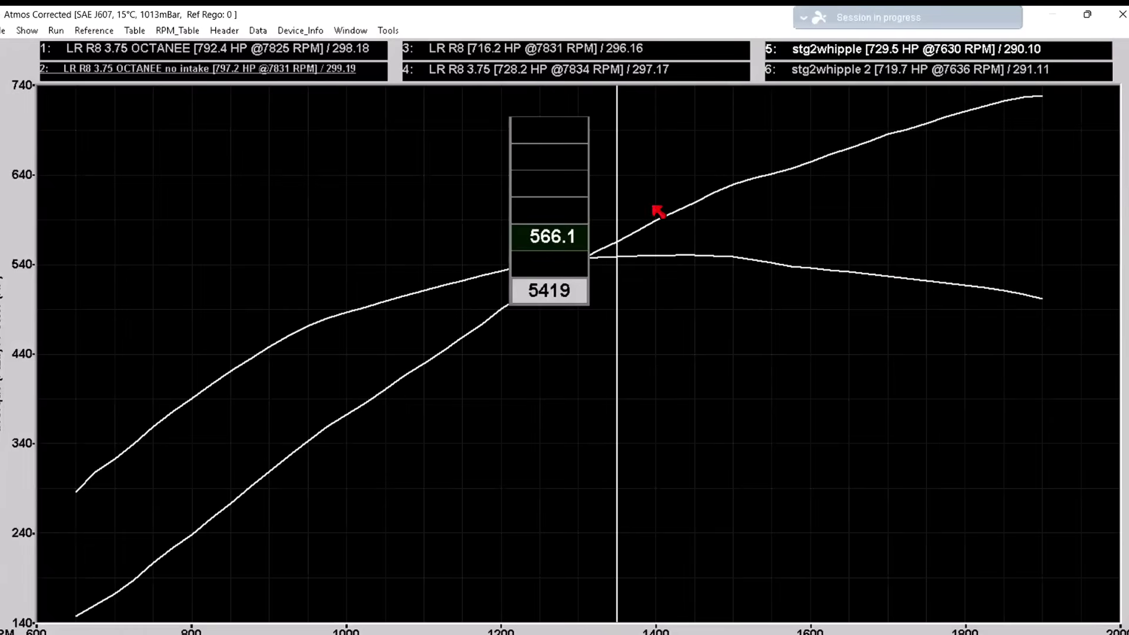
left_click(598, 210)
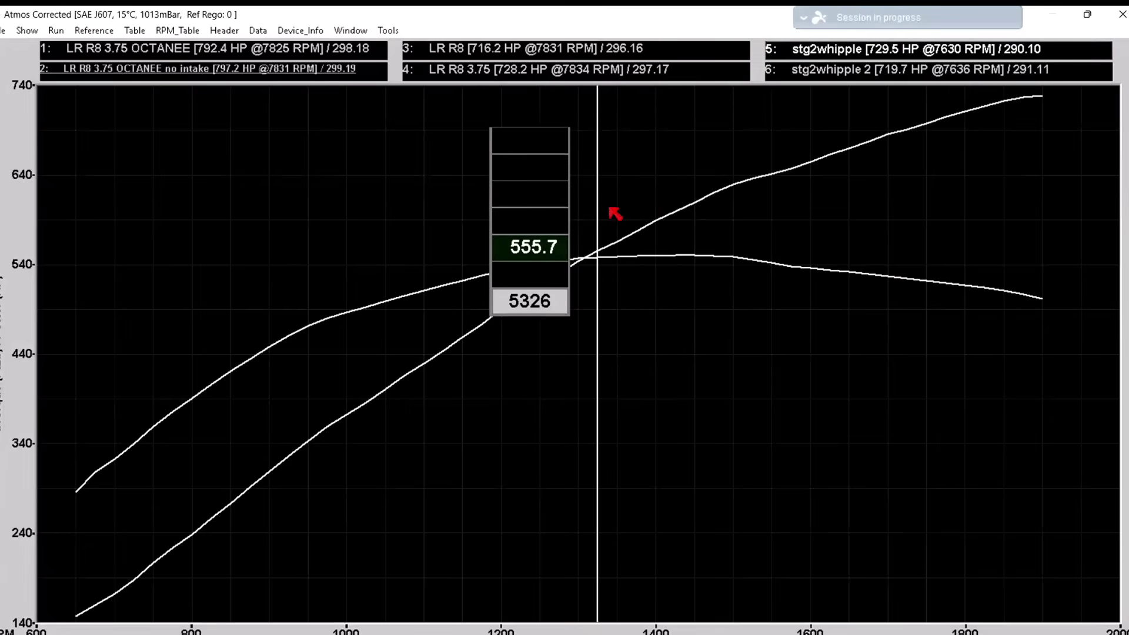
left_click(588, 211)
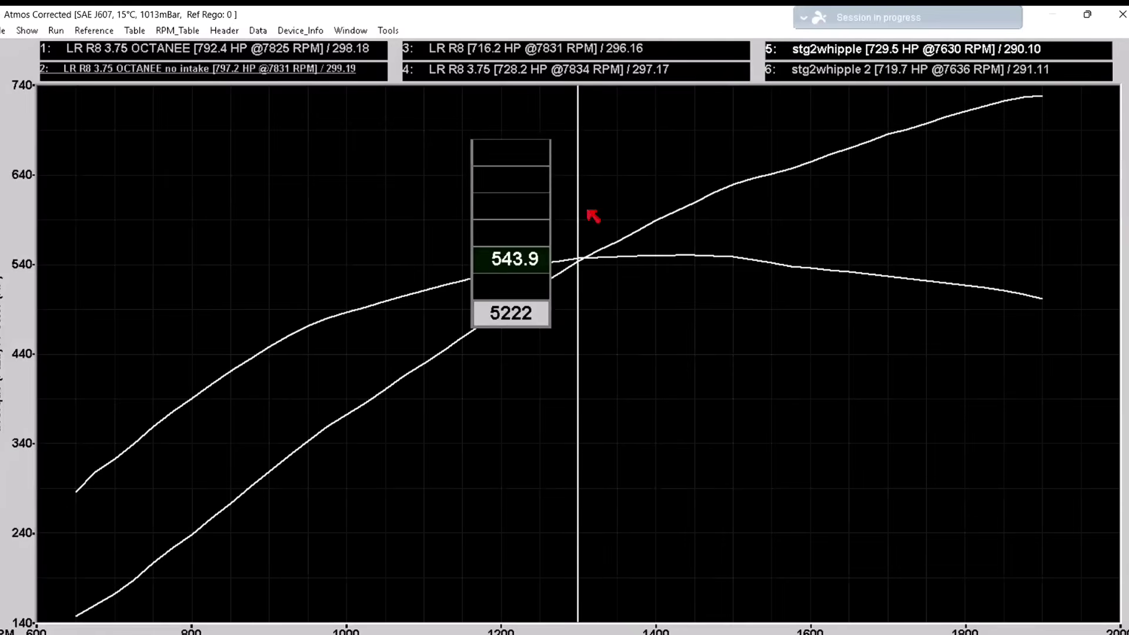
left_click(618, 202)
left_click(663, 210)
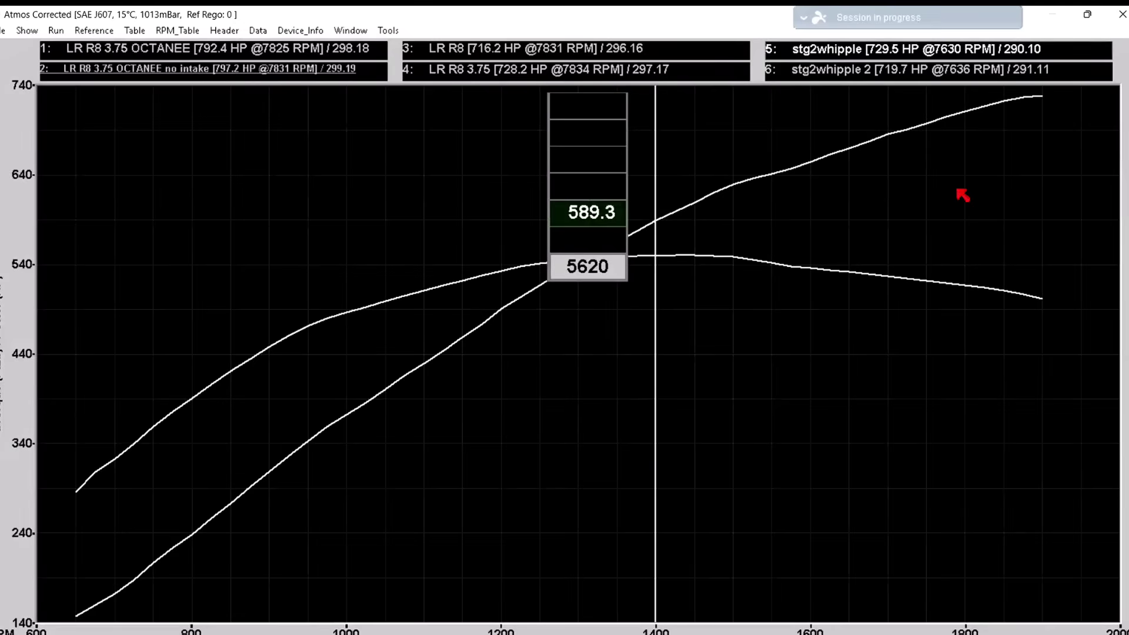
Overlay the stg2whipple 2 run and compare it with stg2whipple at 7123 and 5928 RPM.
left_click(895, 71)
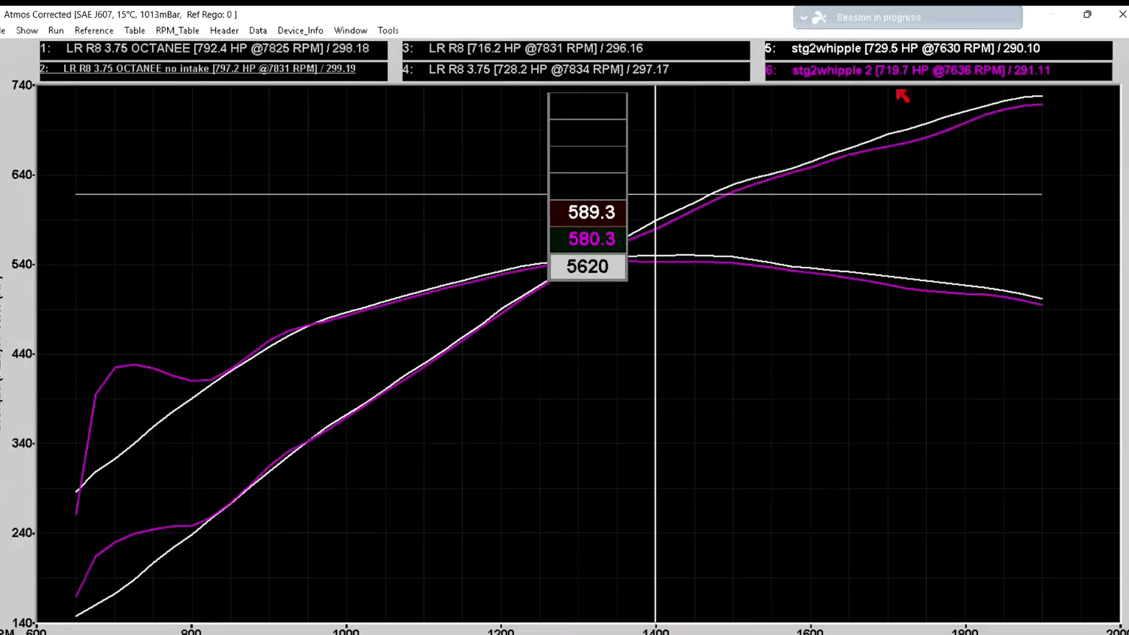
left_click(946, 189)
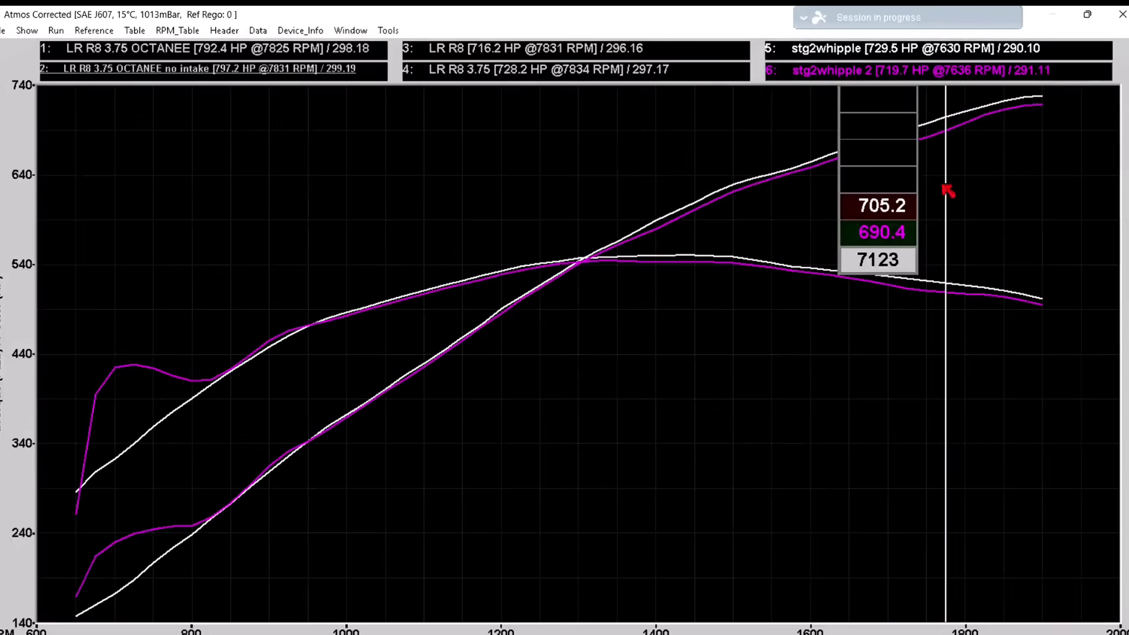
left_click(714, 328)
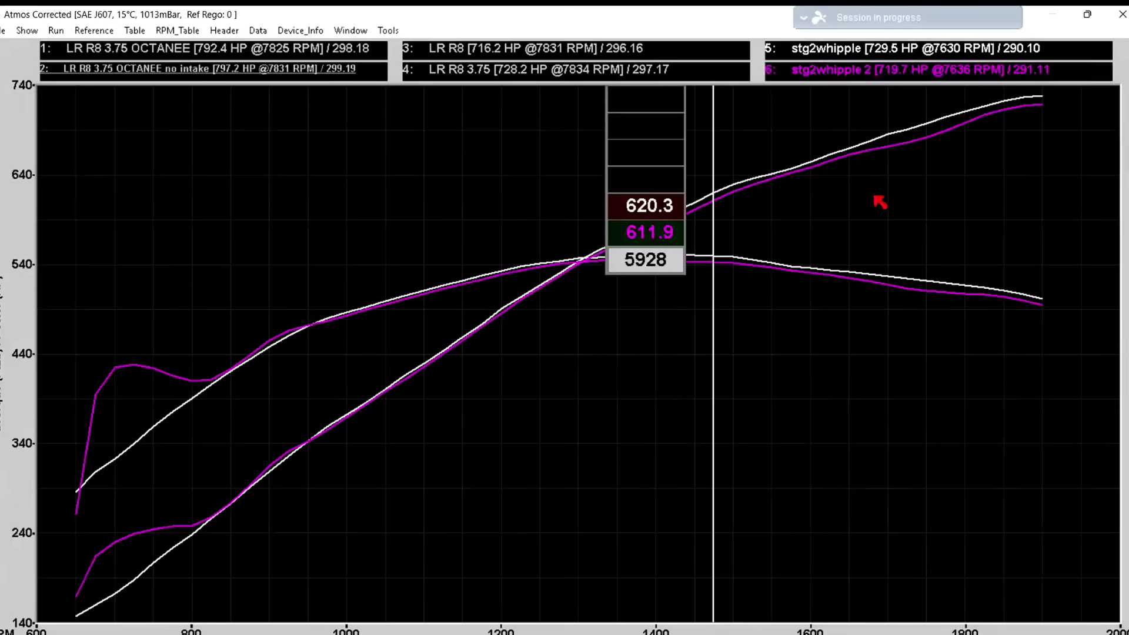
Replace both stg2whipple runs with LR R8 and LR R8 3.75, and compare their power through the upper RPM range, ending at 6728 RPM.
left_click(570, 52)
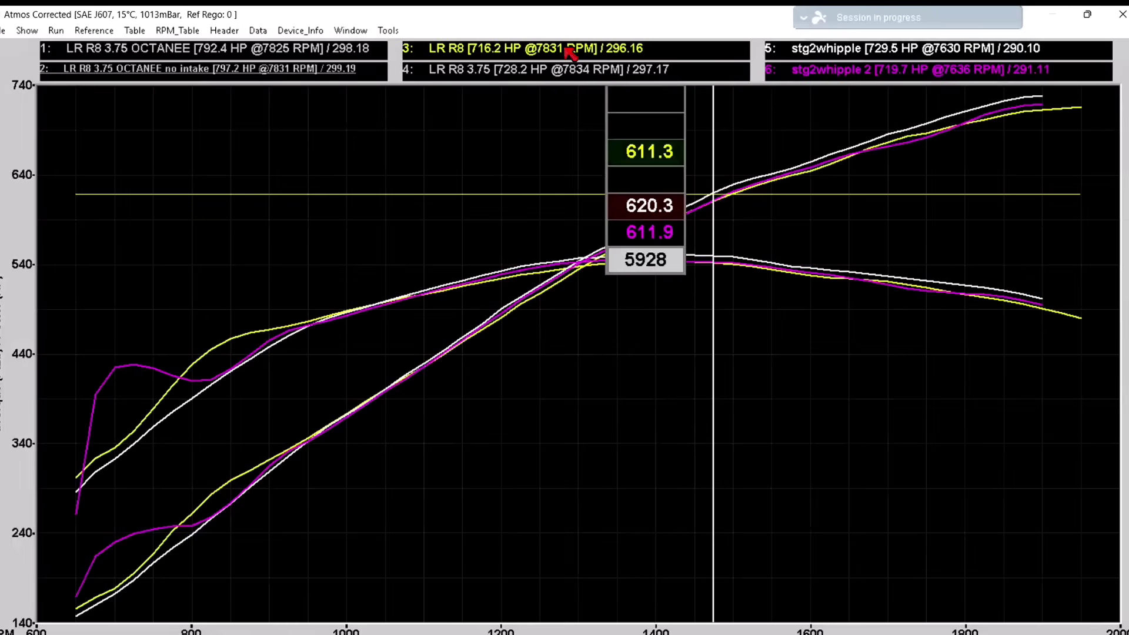
left_click(884, 56)
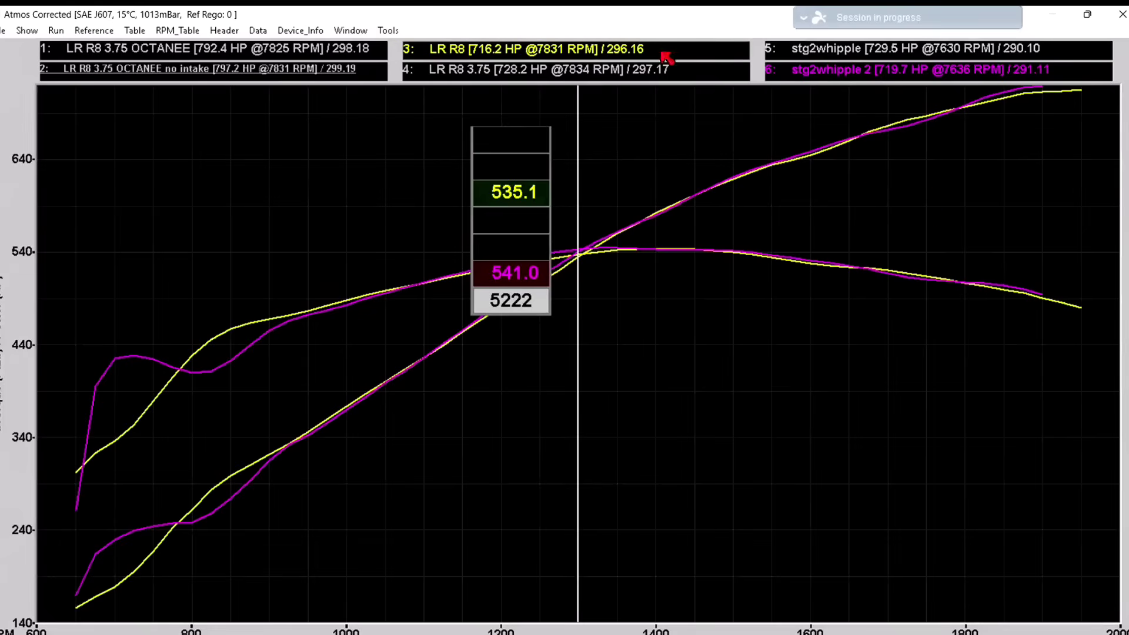
left_click(729, 69)
left_click(868, 72)
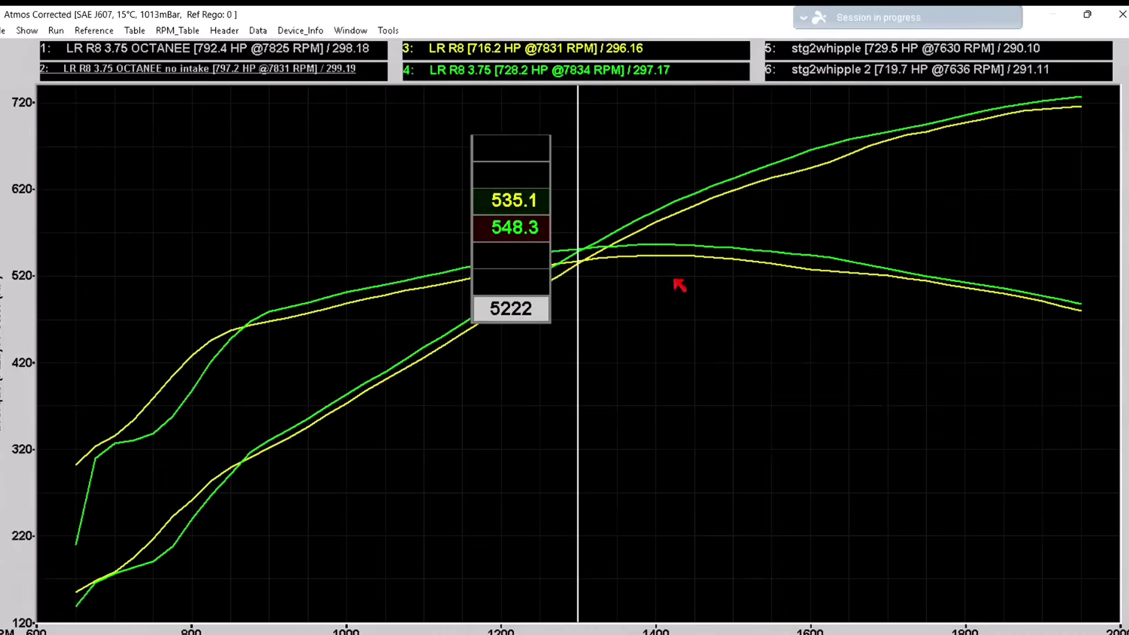
left_click(658, 298)
left_click(711, 229)
left_click_drag(737, 207, 1022, 163)
left_click(868, 224)
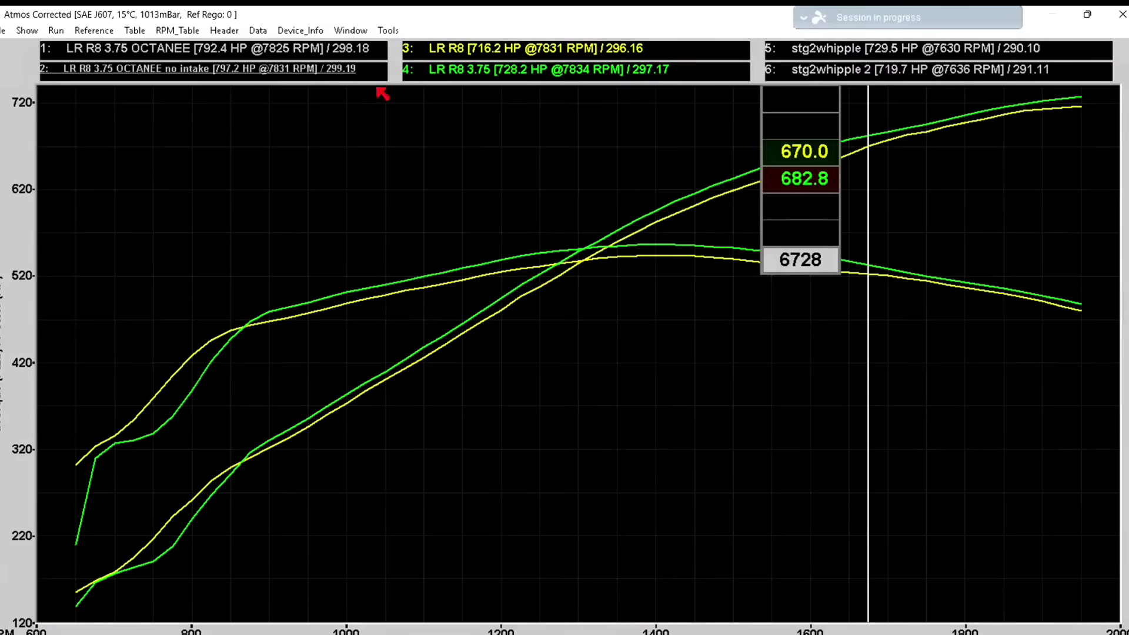
Replace the LR R8 run with LR R8 3.75 OCTANEE and compare it with LR R8 3.75 at 5819, 7725 and 7831 RPM.
left_click(269, 52)
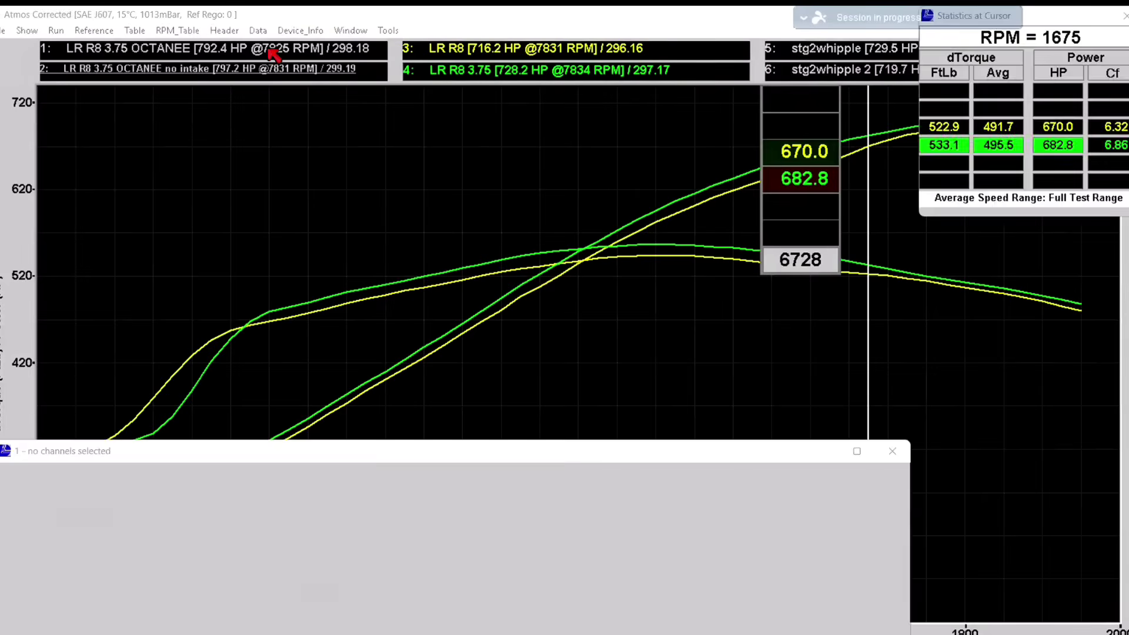
left_click(474, 52)
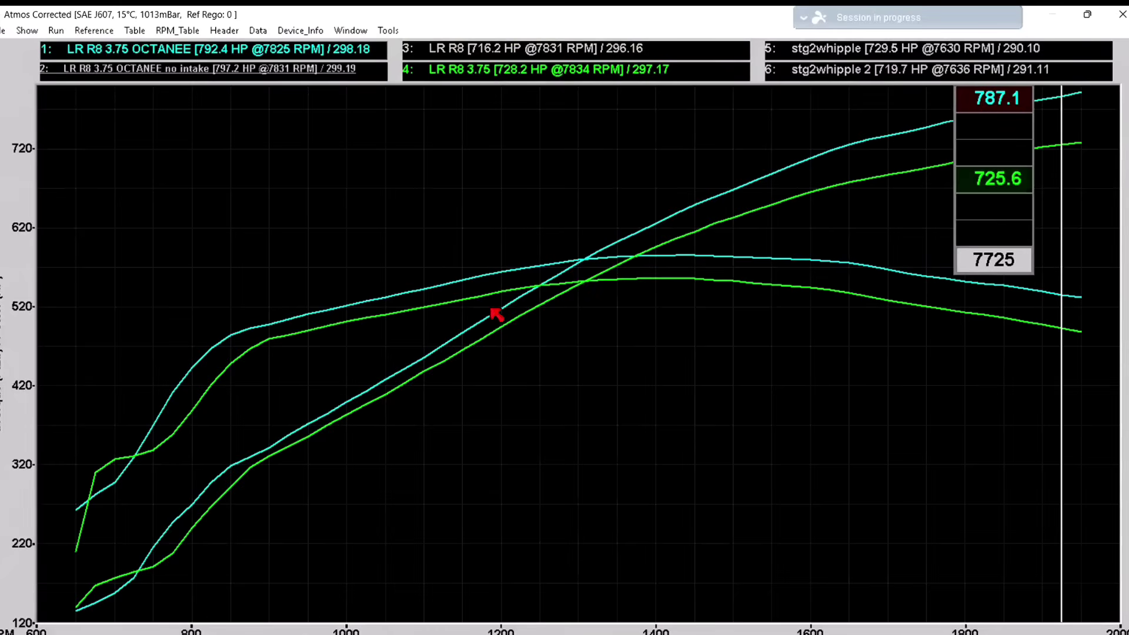
left_click(690, 259)
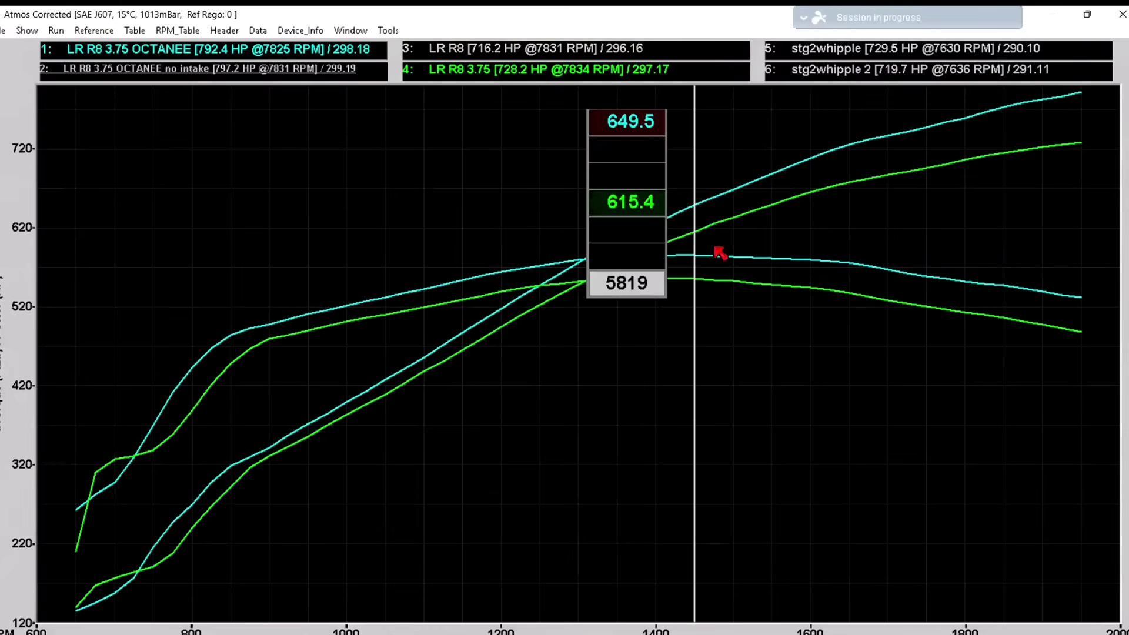
left_click(964, 203)
left_click(1057, 198)
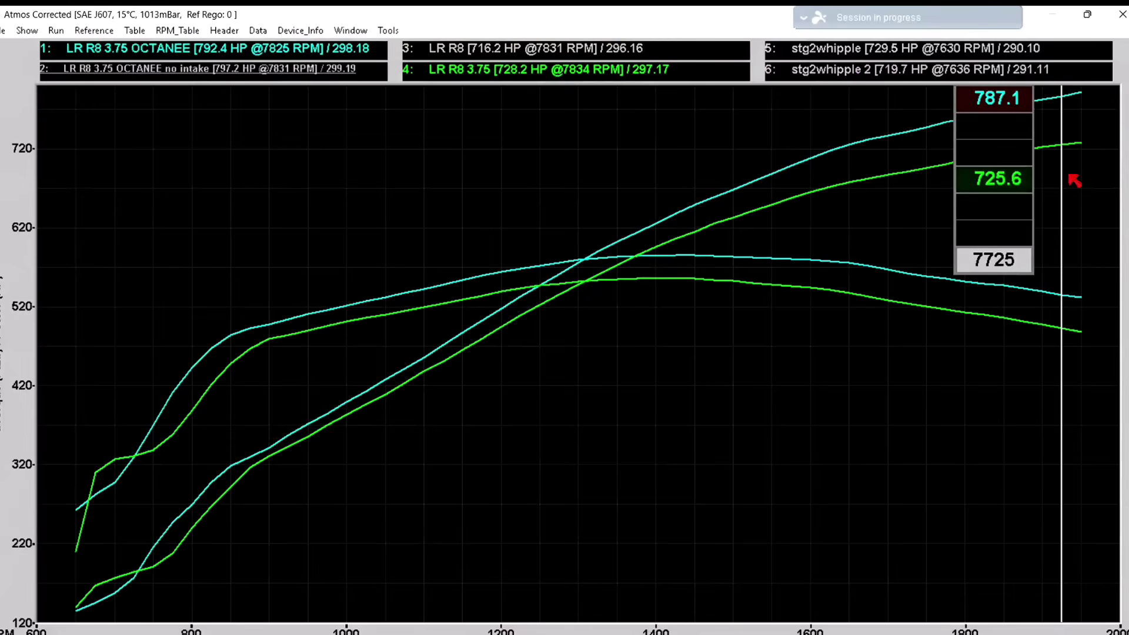
left_click(1079, 130)
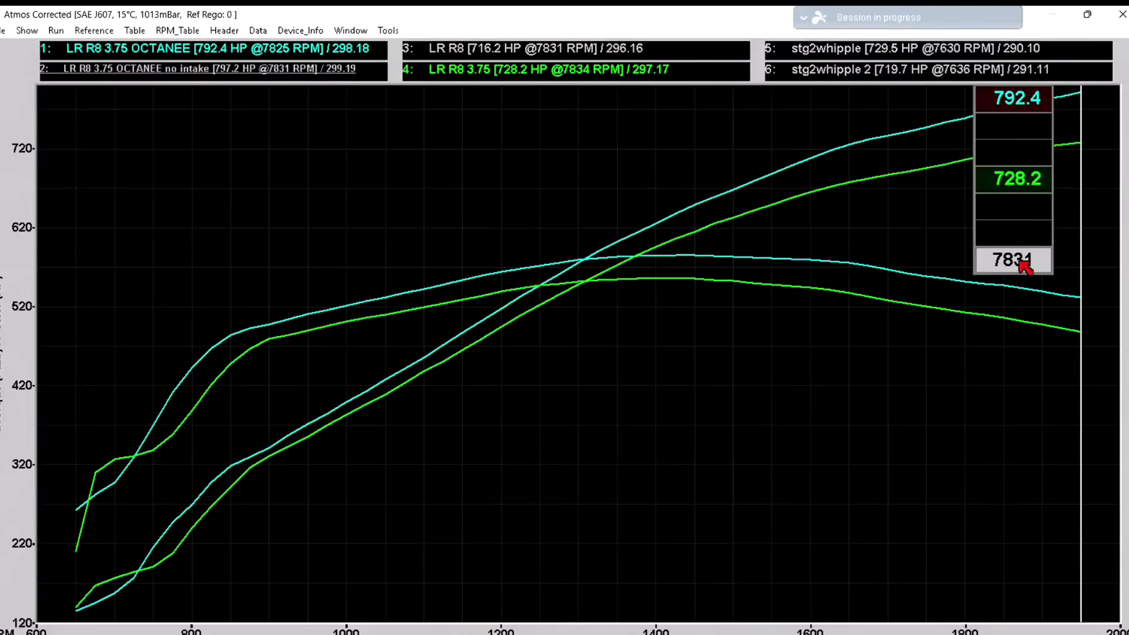
Replace LR R8 3.75 with LR R8 3.75 OCTANEE no intake and compare both OCTANEE runs from 4916 to 7725 RPM.
left_click(507, 70)
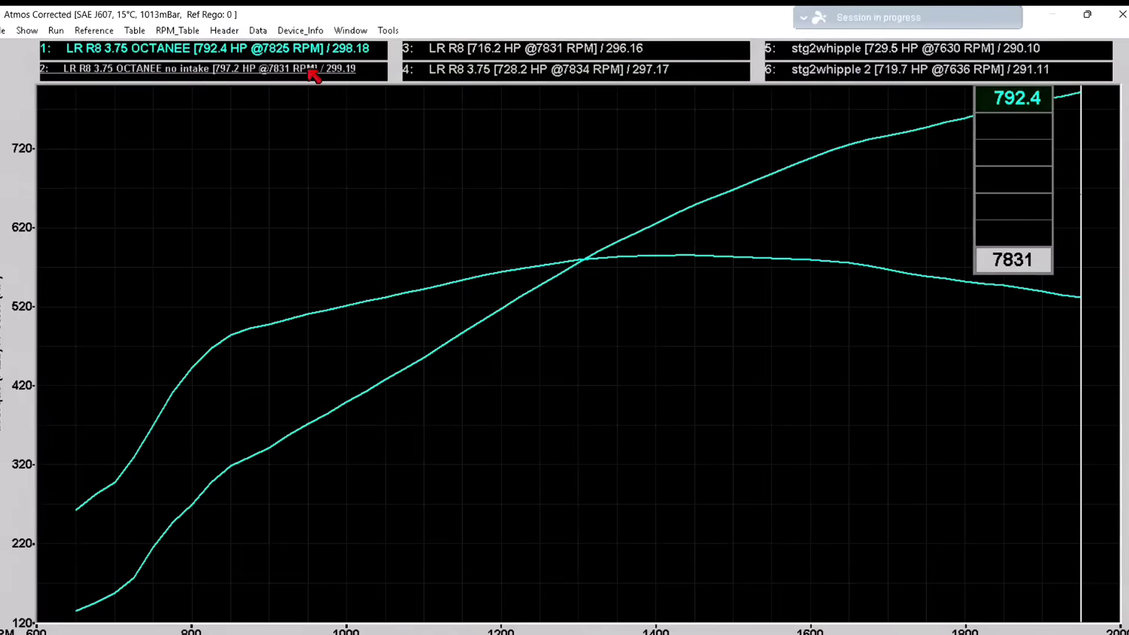
left_click(868, 160)
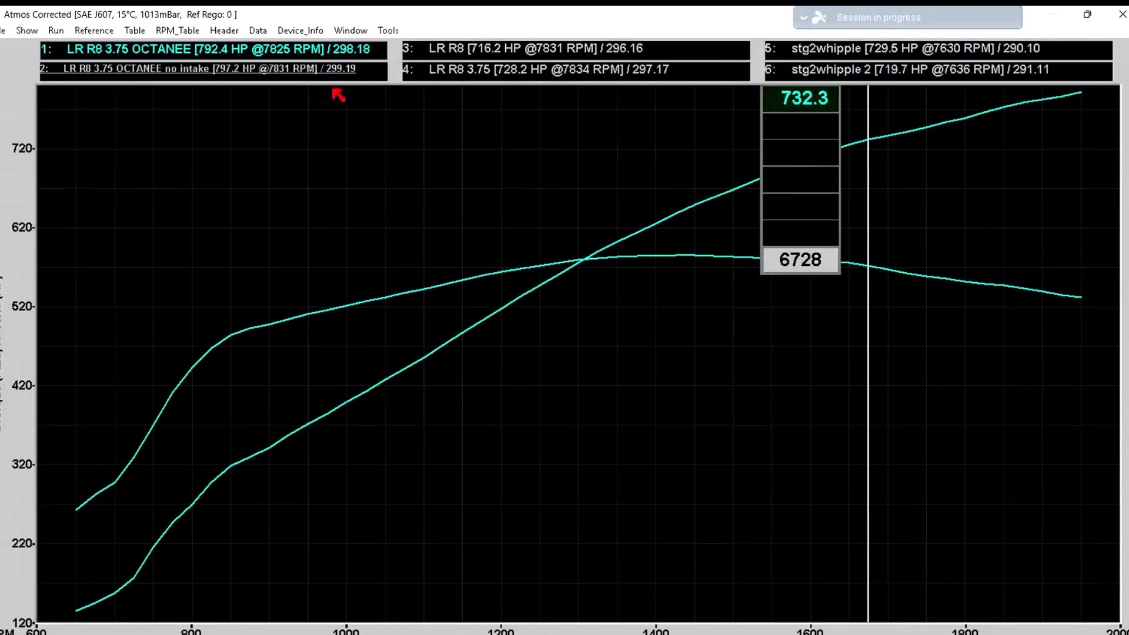
left_click(314, 72)
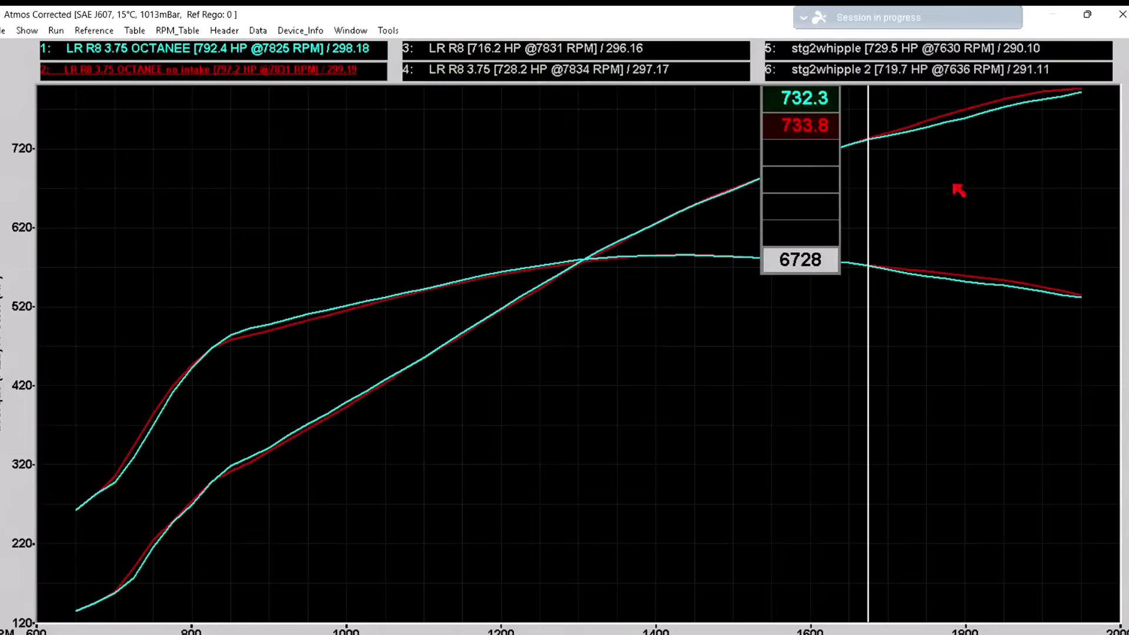
left_click(713, 147)
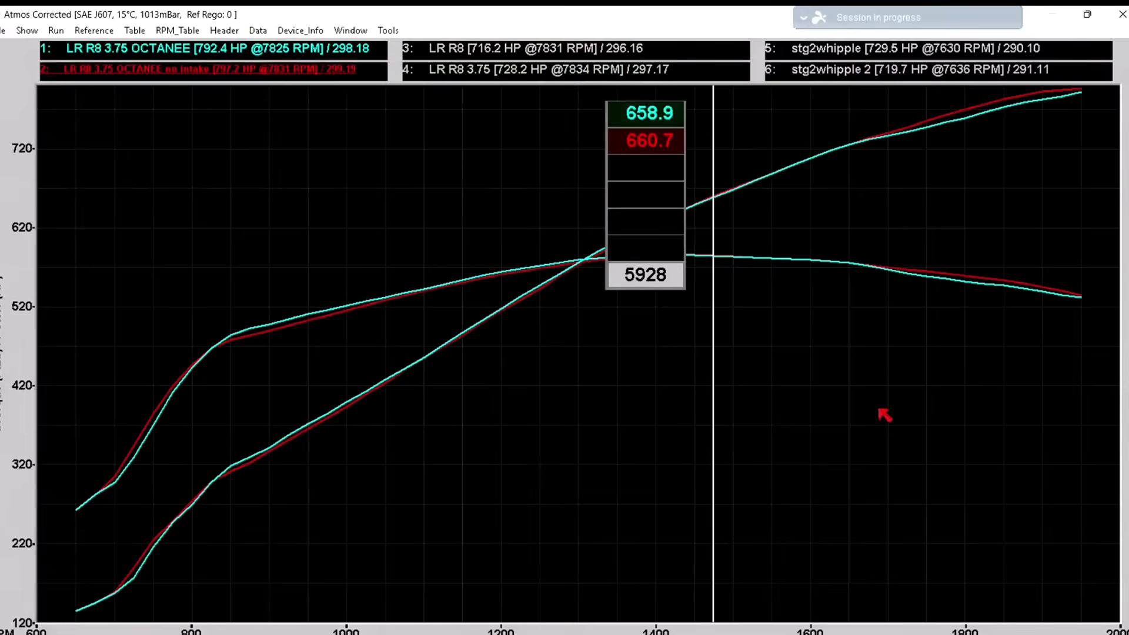
left_click(521, 153)
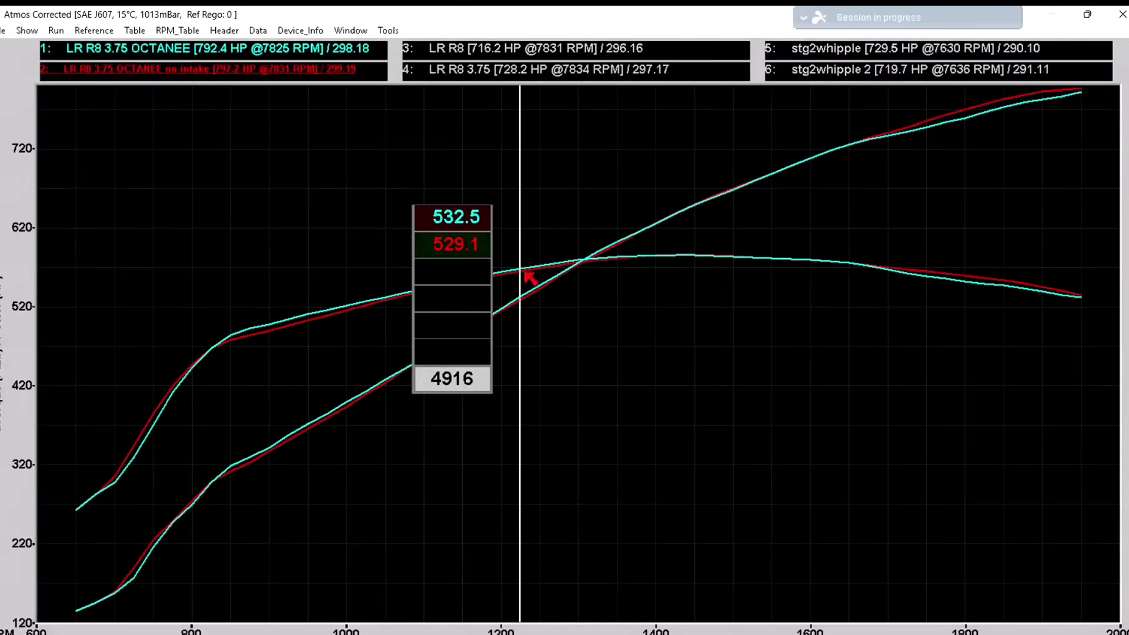
left_click(888, 268)
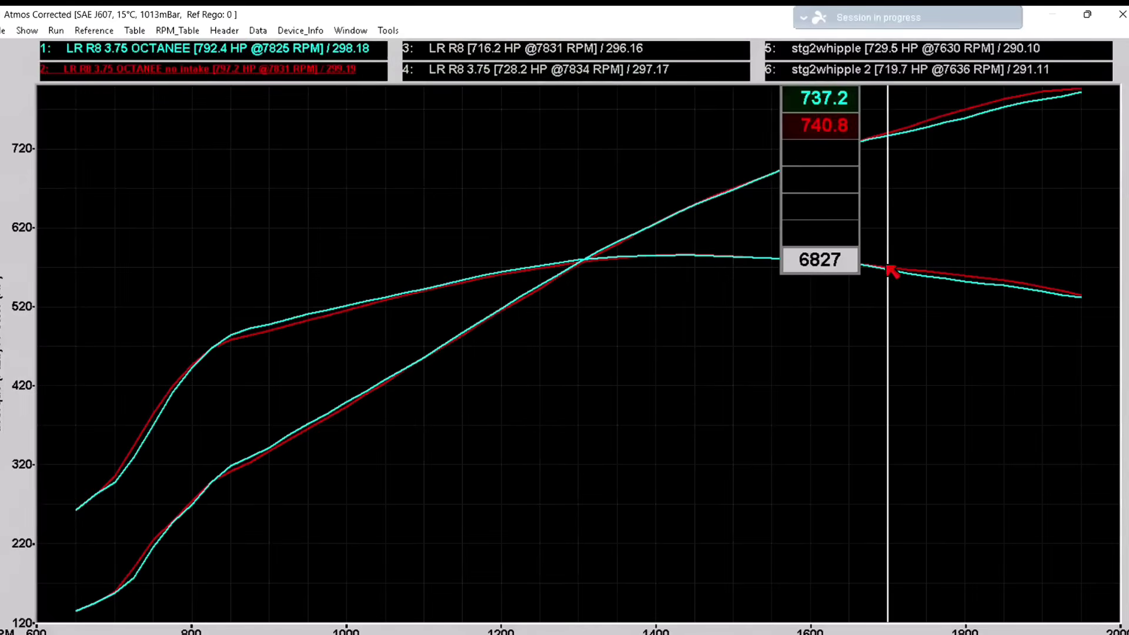
left_click(1025, 154)
left_click(1062, 134)
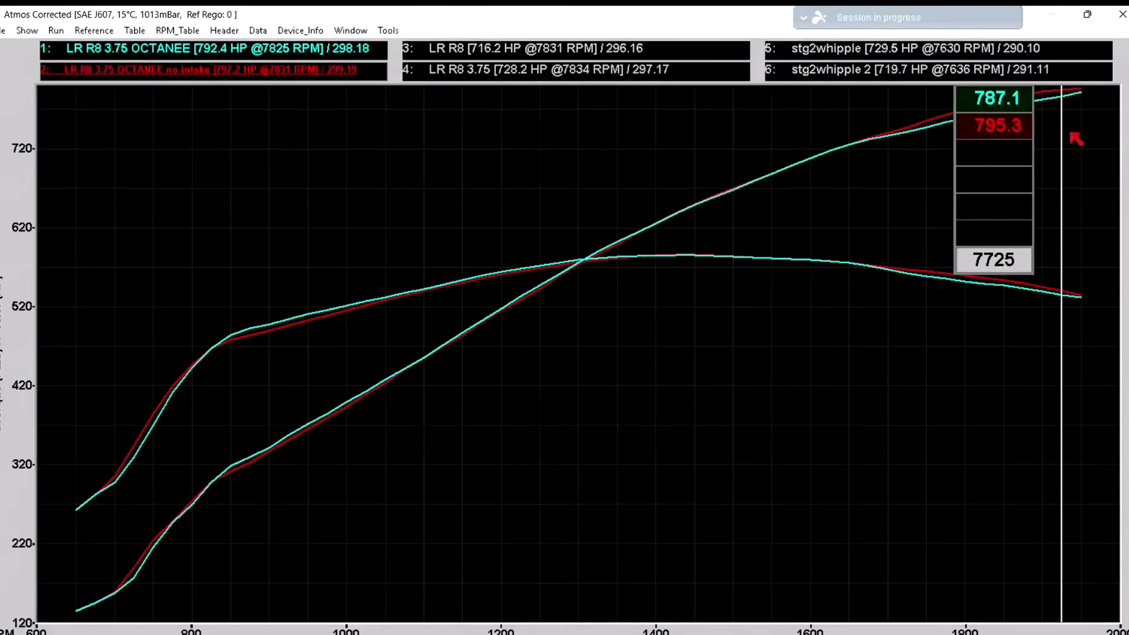
Examine the power difference between the OCTANEE and OCTANEE no intake runs at points between 5928 and 7725 RPM.
left_click(889, 114)
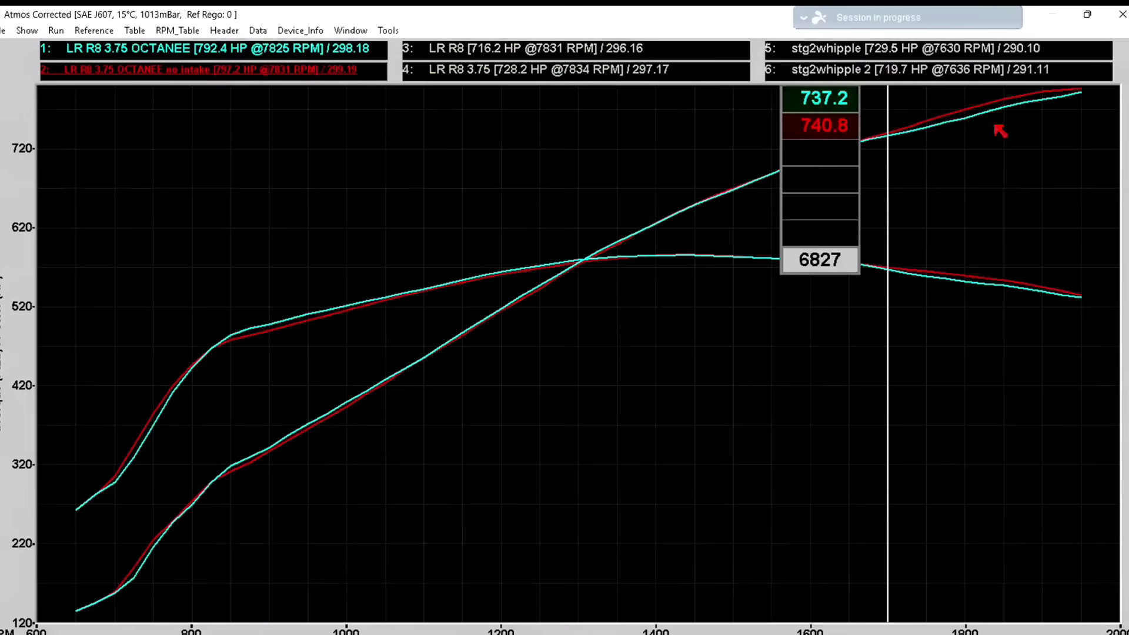
left_click(995, 125)
left_click(717, 133)
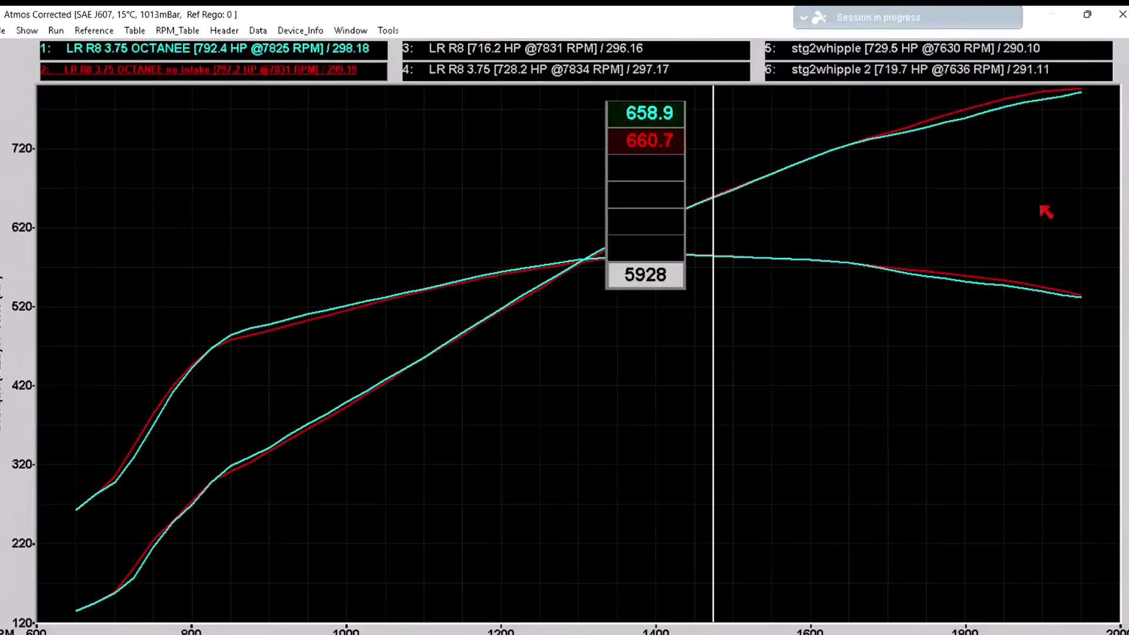
left_click(1062, 156)
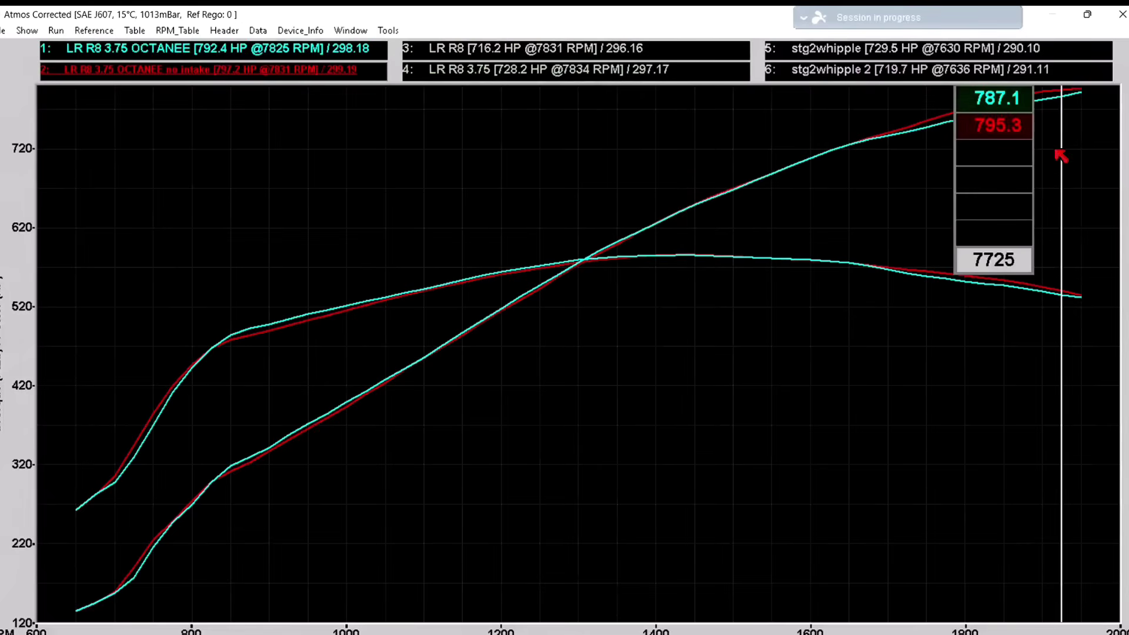
left_click(792, 156)
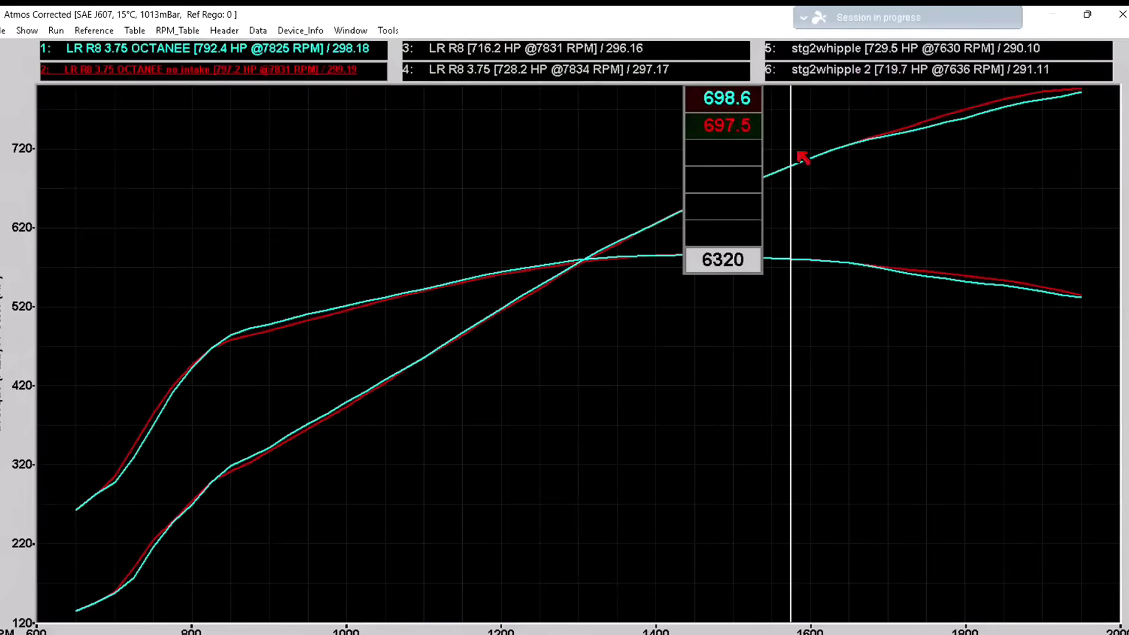
left_click(938, 200)
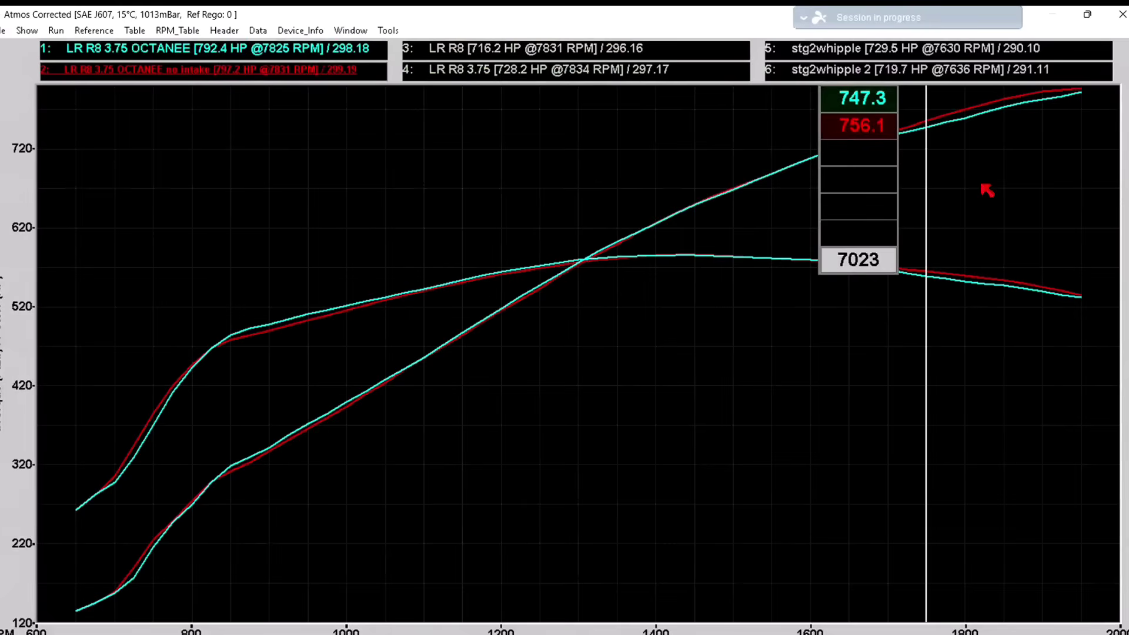
left_click(1004, 170)
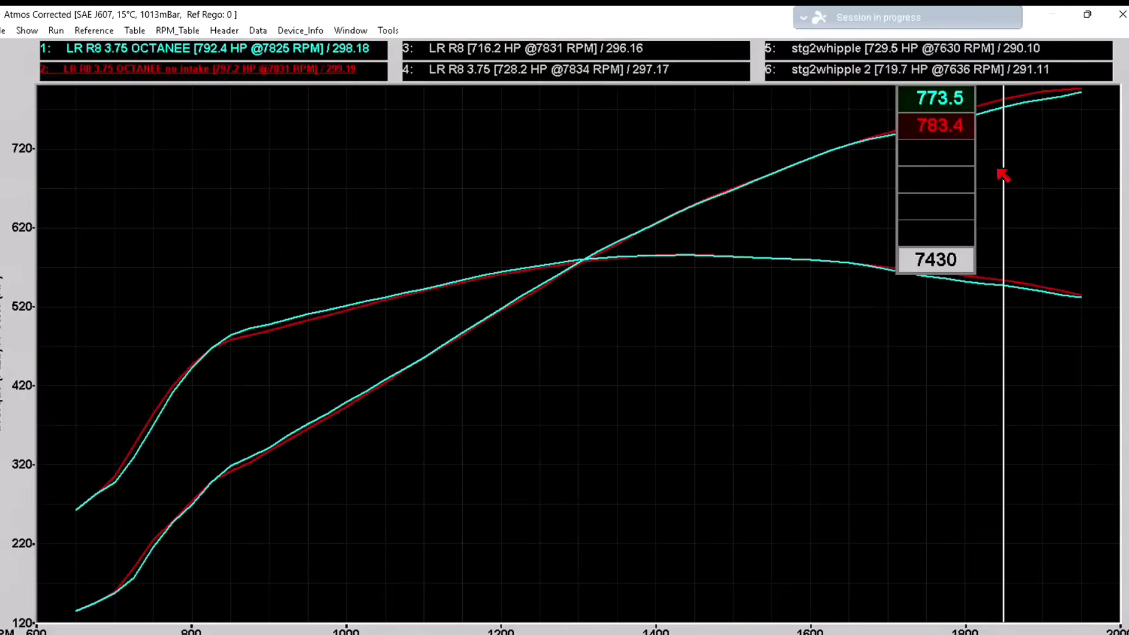
left_click(1024, 157)
left_click(1063, 135)
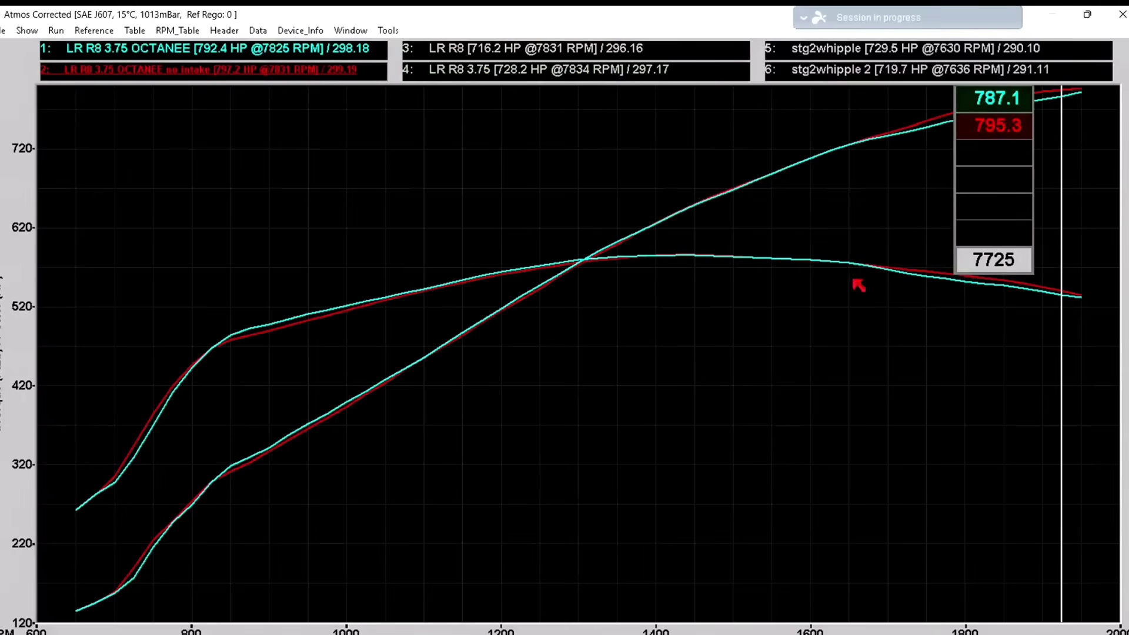
left_click(945, 299)
left_click(1024, 310)
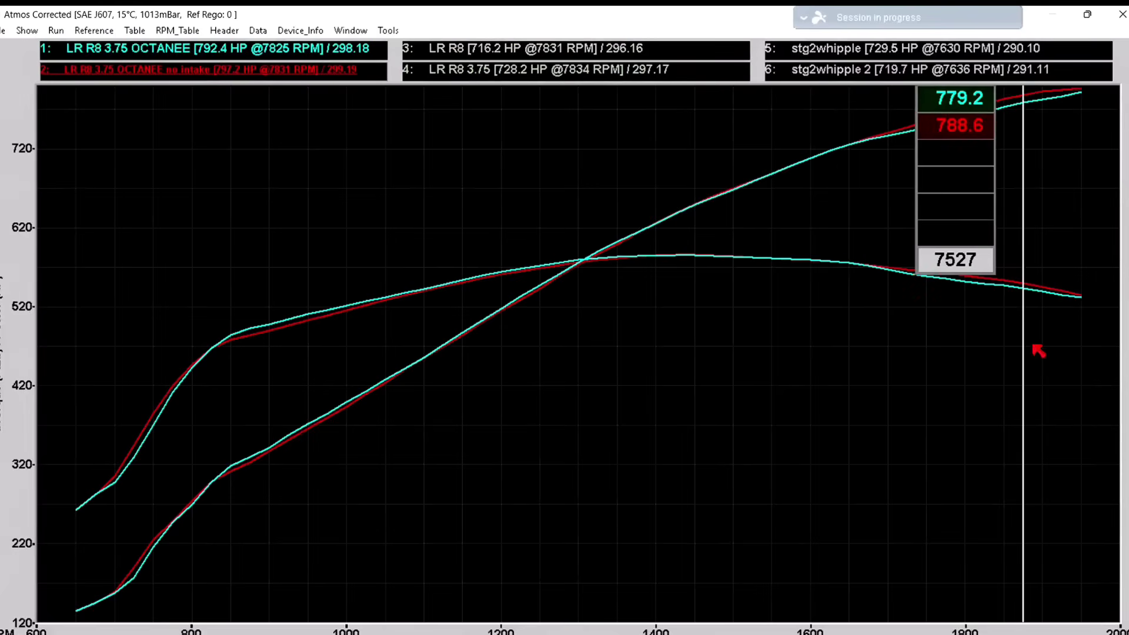